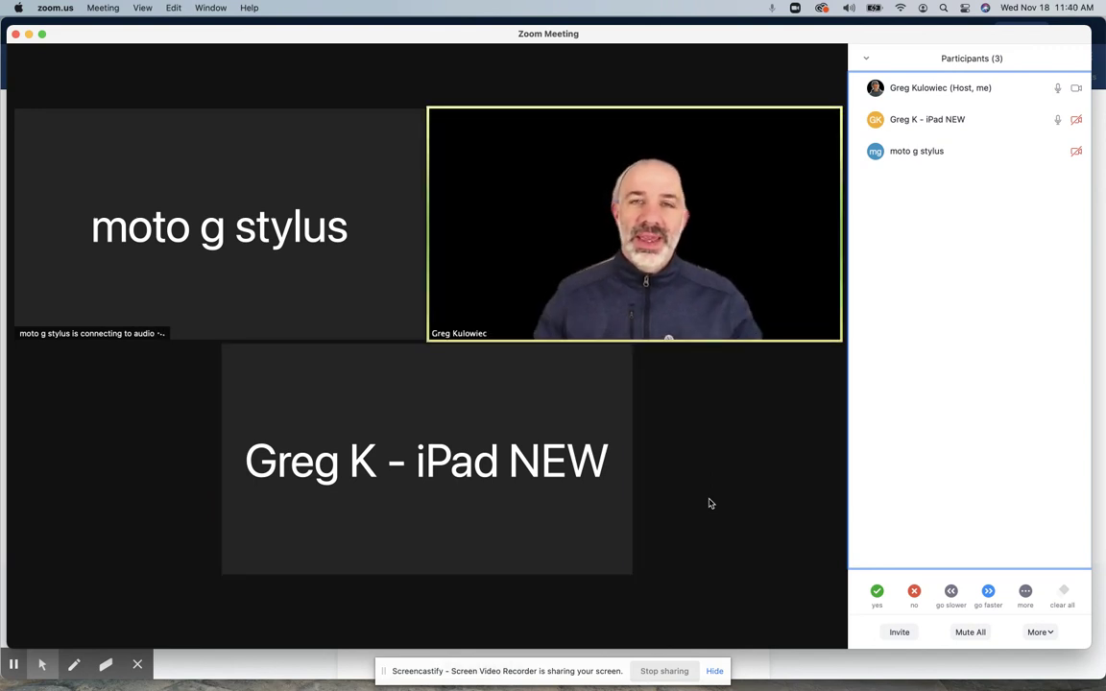
Share Desktop 1 with the Zoom meeting and stop the screen share.
{"action": "mouse_move", "coordinate": [406, 598]}
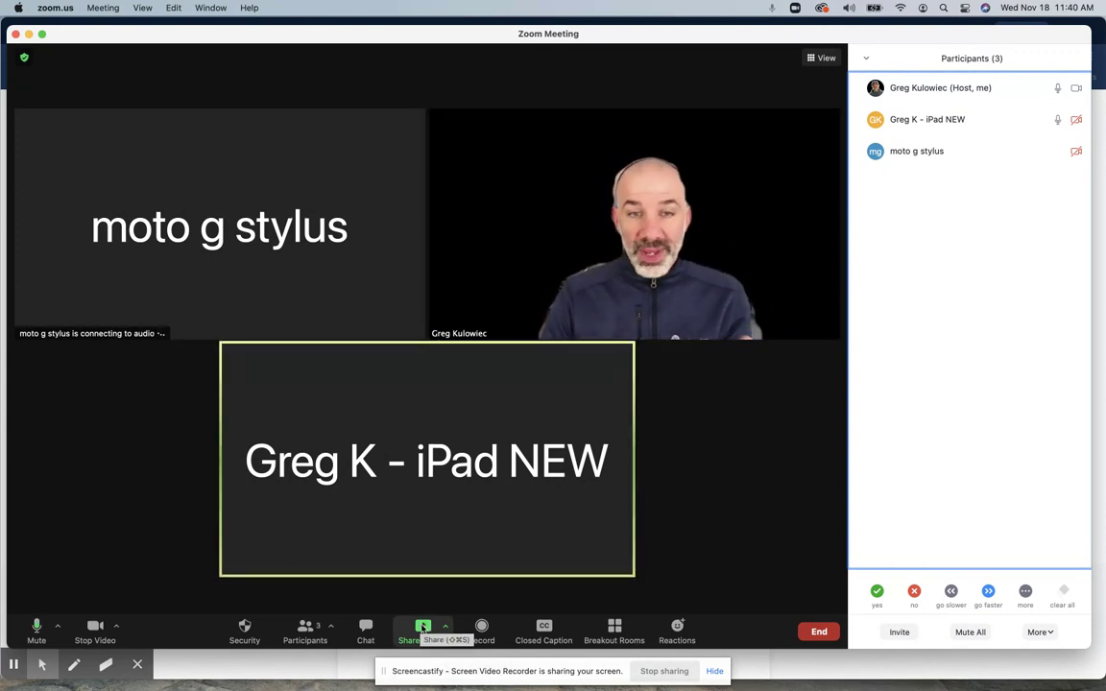
{"action": "left_click", "coordinate": [422, 629]}
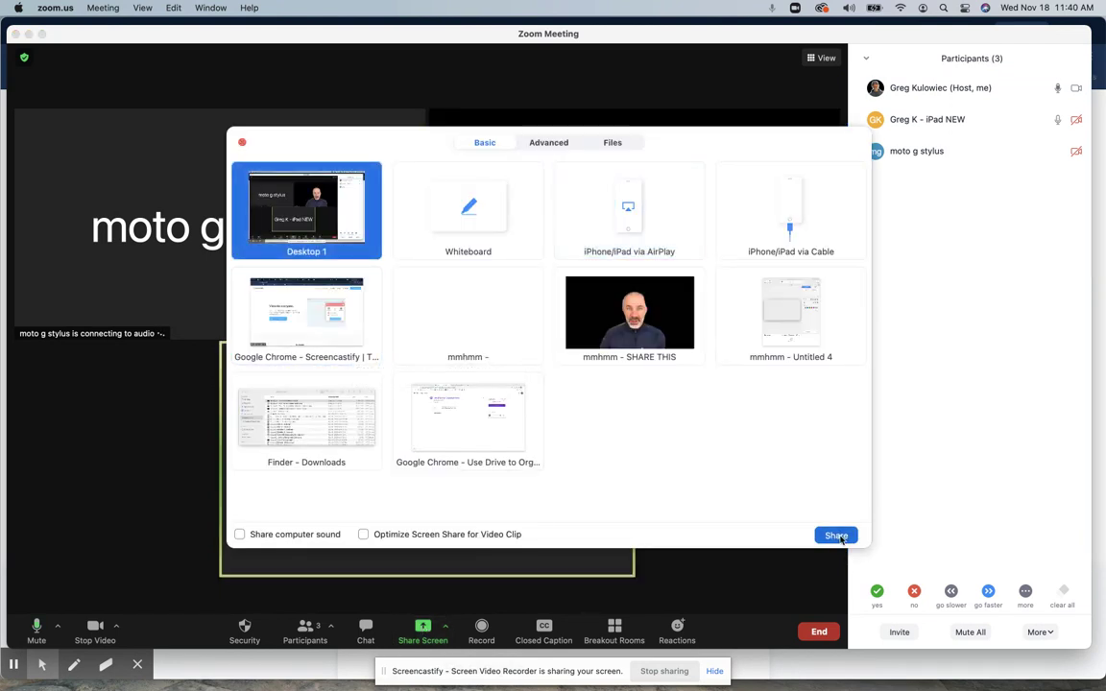
{"action": "left_click", "coordinate": [836, 536]}
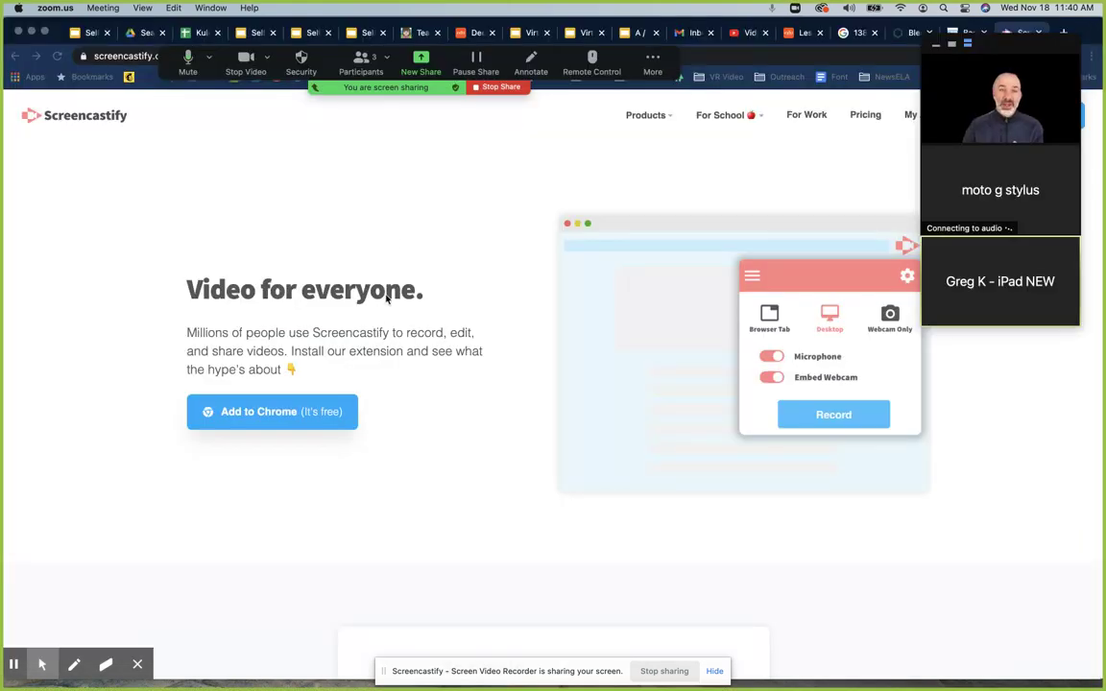
{"action": "left_click", "coordinate": [501, 87]}
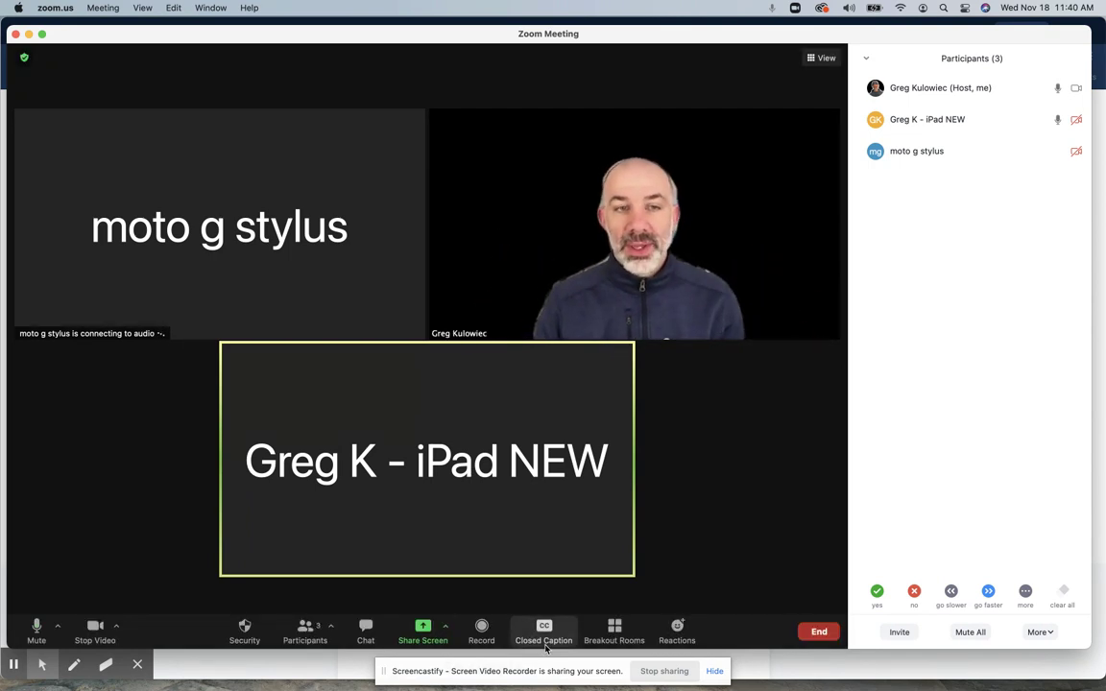
Switch to mmhmm and add a screen share slide showing the Screencastify Chrome window.
{"action": "mouse_move", "coordinate": [773, 654]}
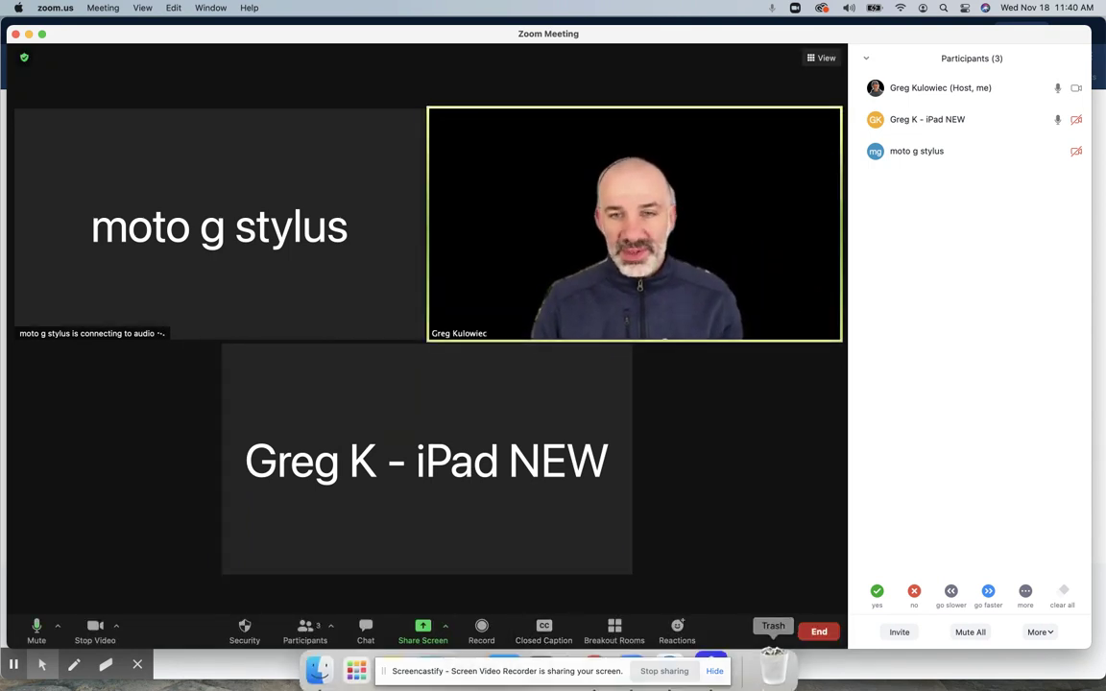
{"action": "left_click", "coordinate": [720, 657]}
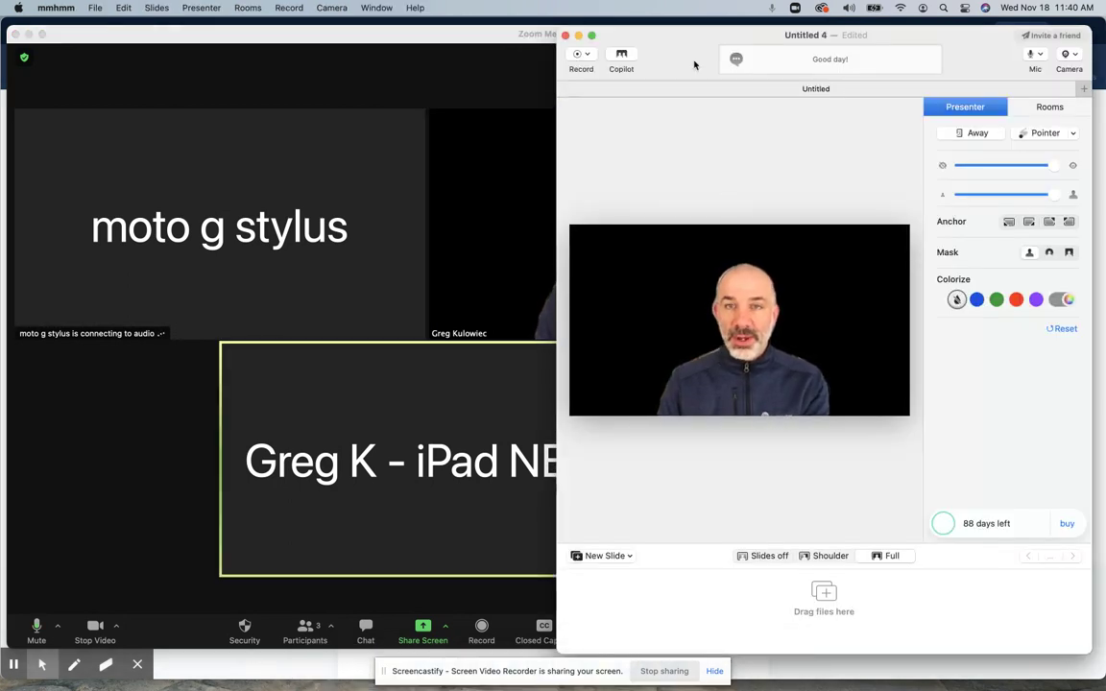
{"action": "left_click", "coordinate": [619, 557]}
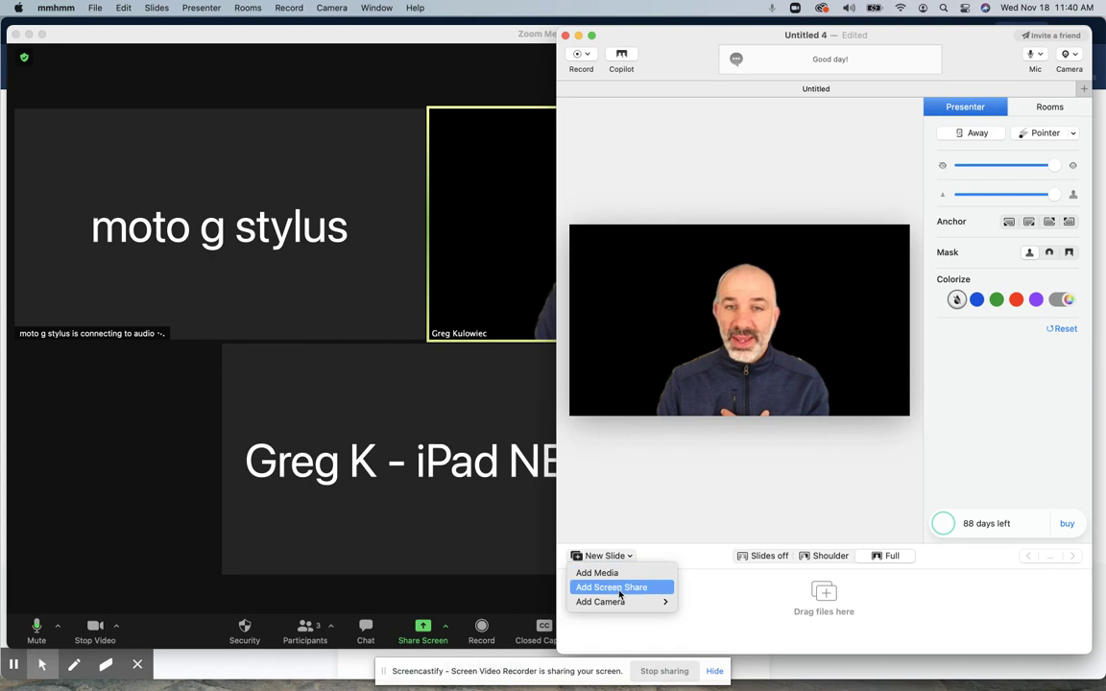
{"action": "left_click", "coordinate": [620, 588]}
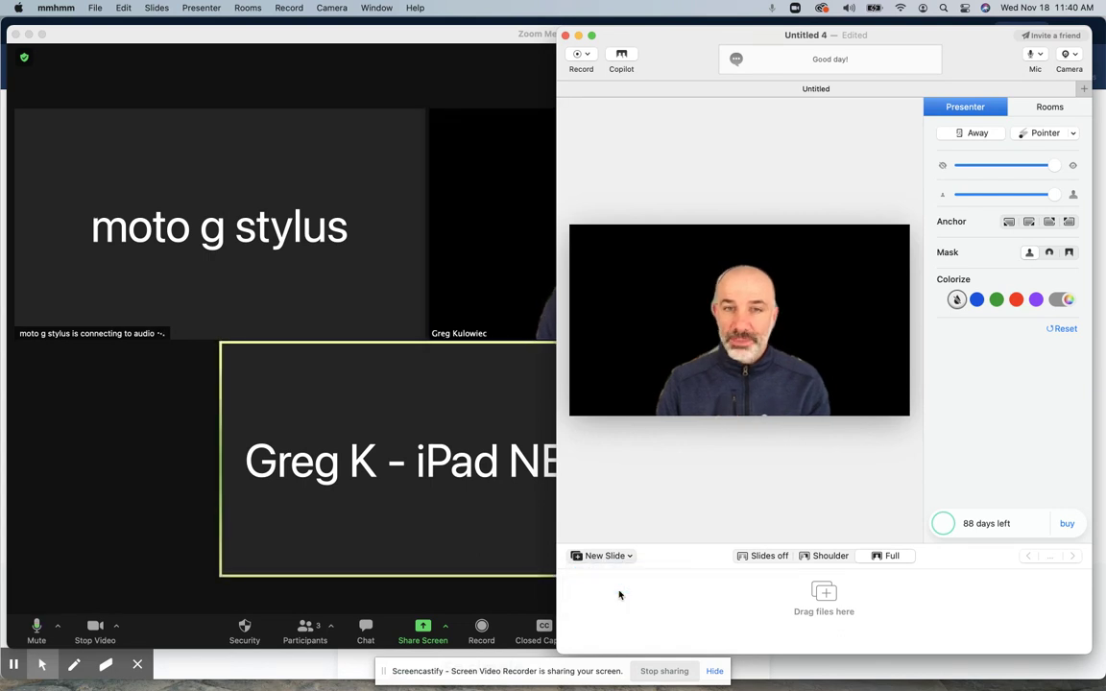
{"action": "scroll", "coordinate": [772, 370], "scroll_direction": "down", "scroll_amount": 5}
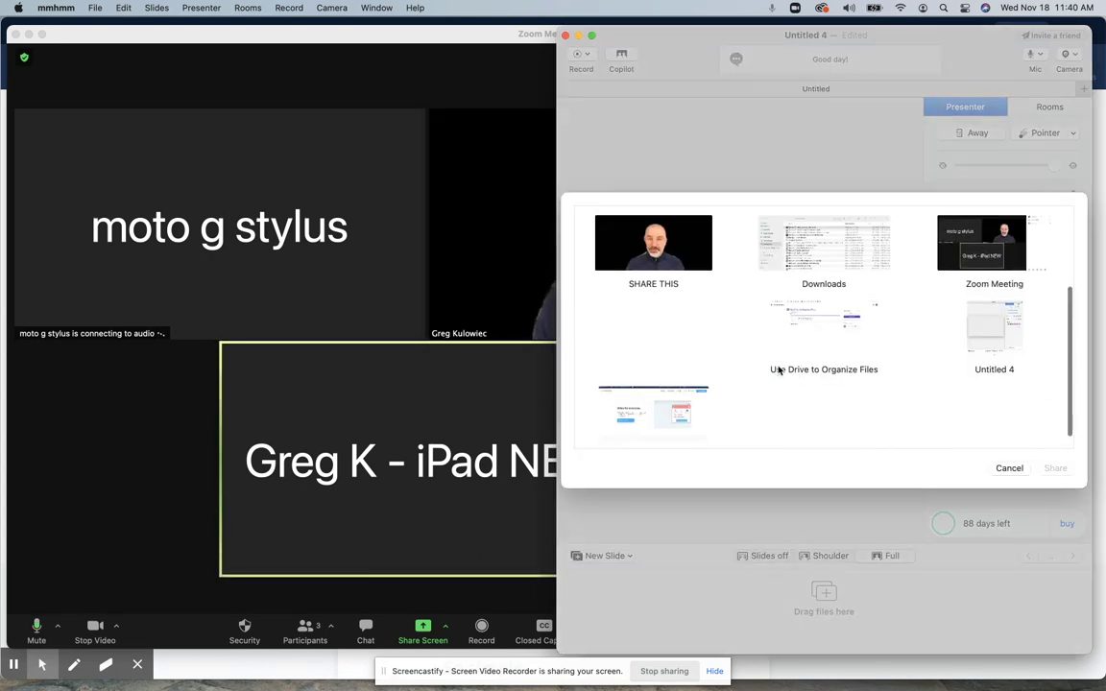
{"action": "scroll", "coordinate": [778, 370], "scroll_direction": "up", "scroll_amount": 3}
{"action": "scroll", "coordinate": [778, 369], "scroll_direction": "down", "scroll_amount": 4}
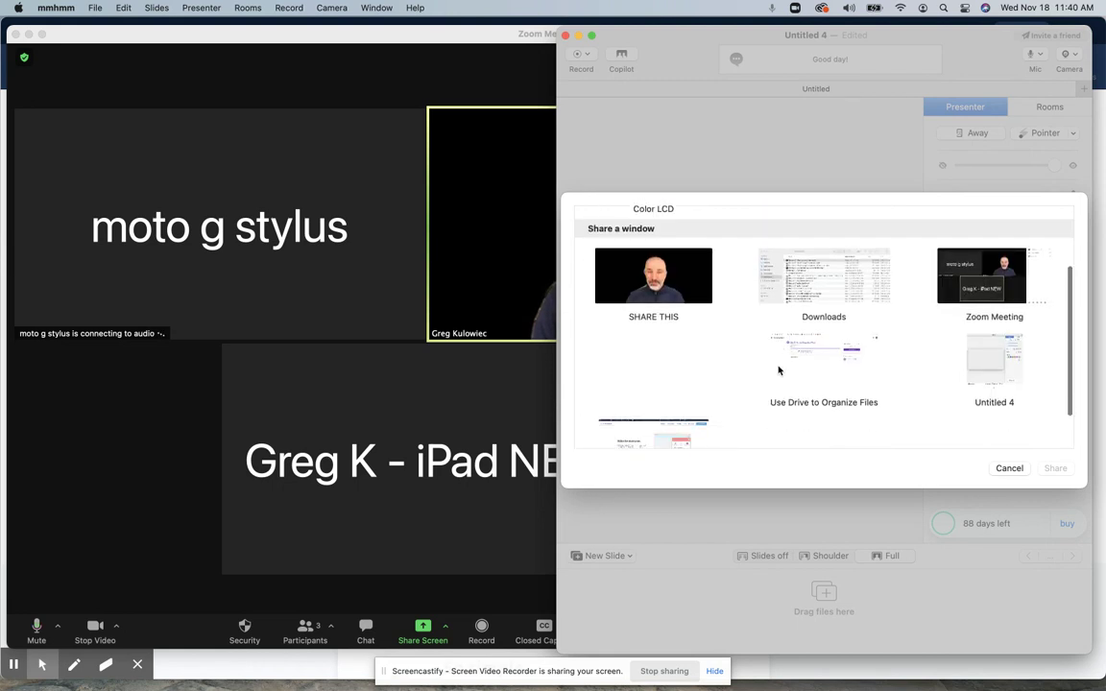
{"action": "left_click", "coordinate": [665, 391]}
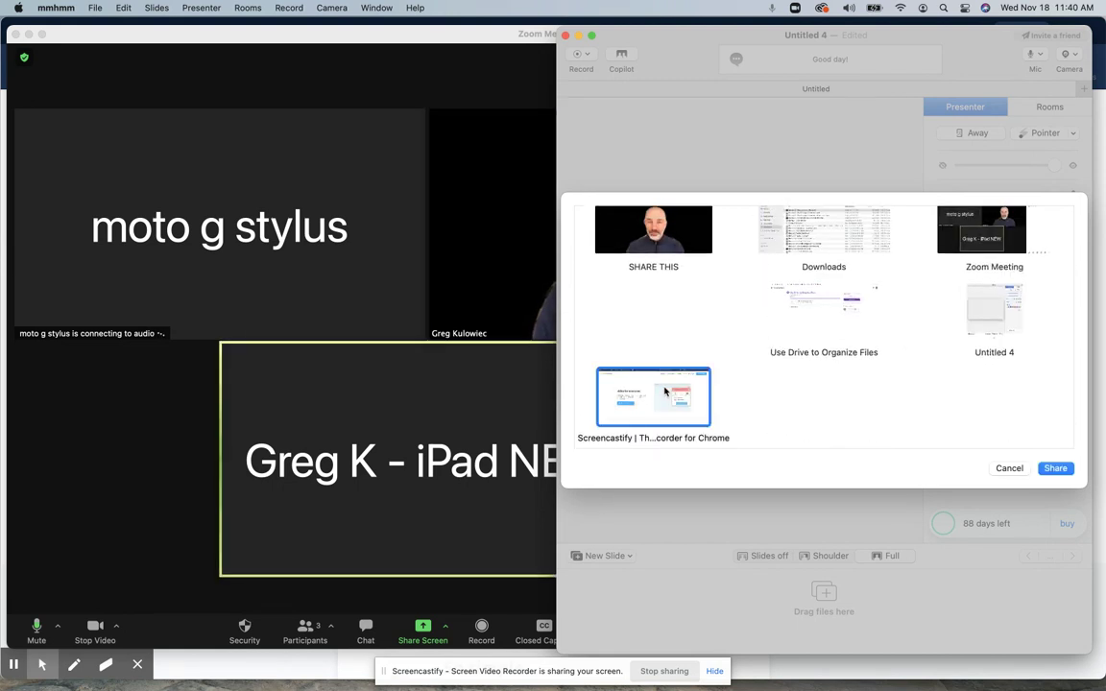
{"action": "left_click", "coordinate": [1054, 469]}
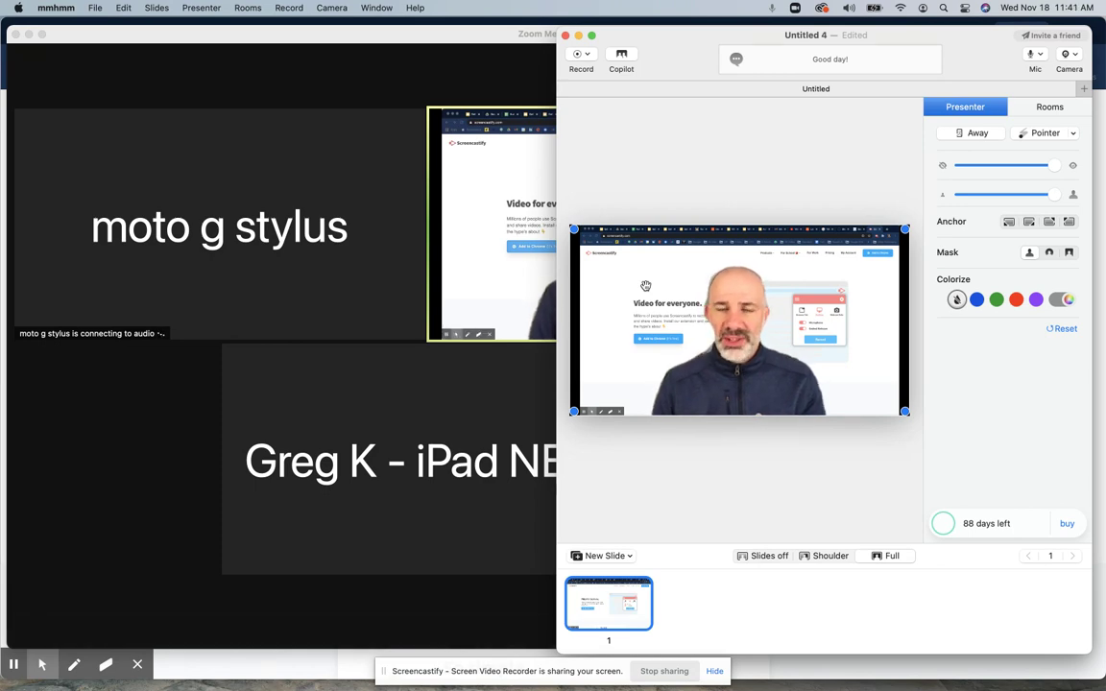
Check the slide in the Zoom video, and in mmhmm shrink the presenter into the slide's lower-right corner.
{"action": "left_click", "coordinate": [360, 210]}
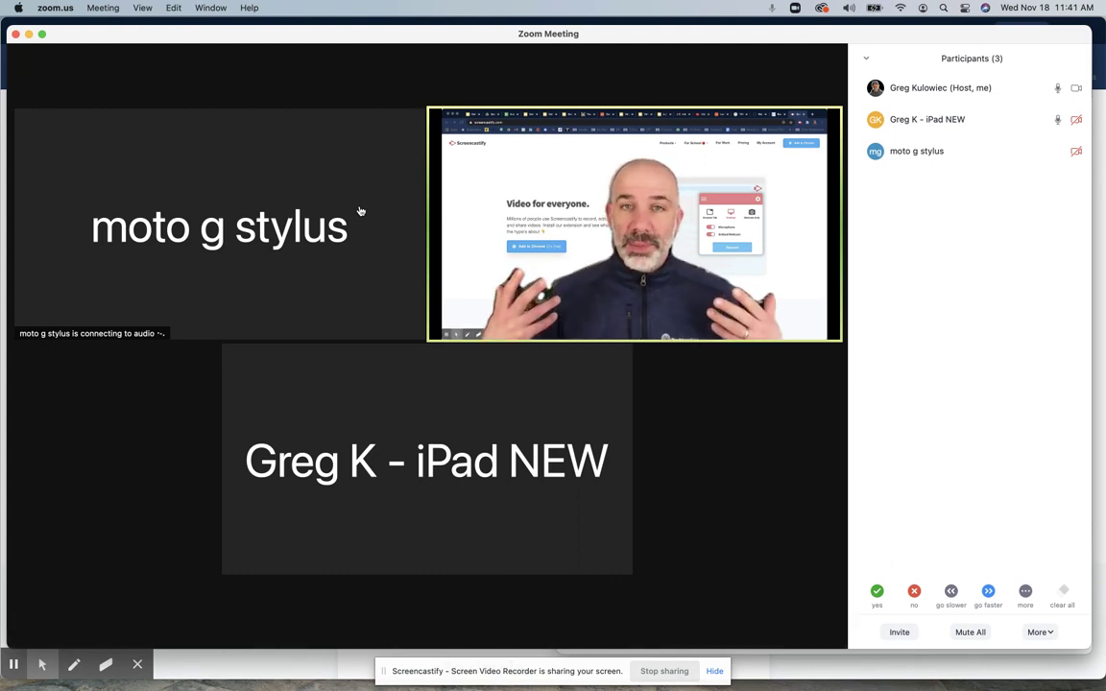
{"action": "mouse_move", "coordinate": [466, 342]}
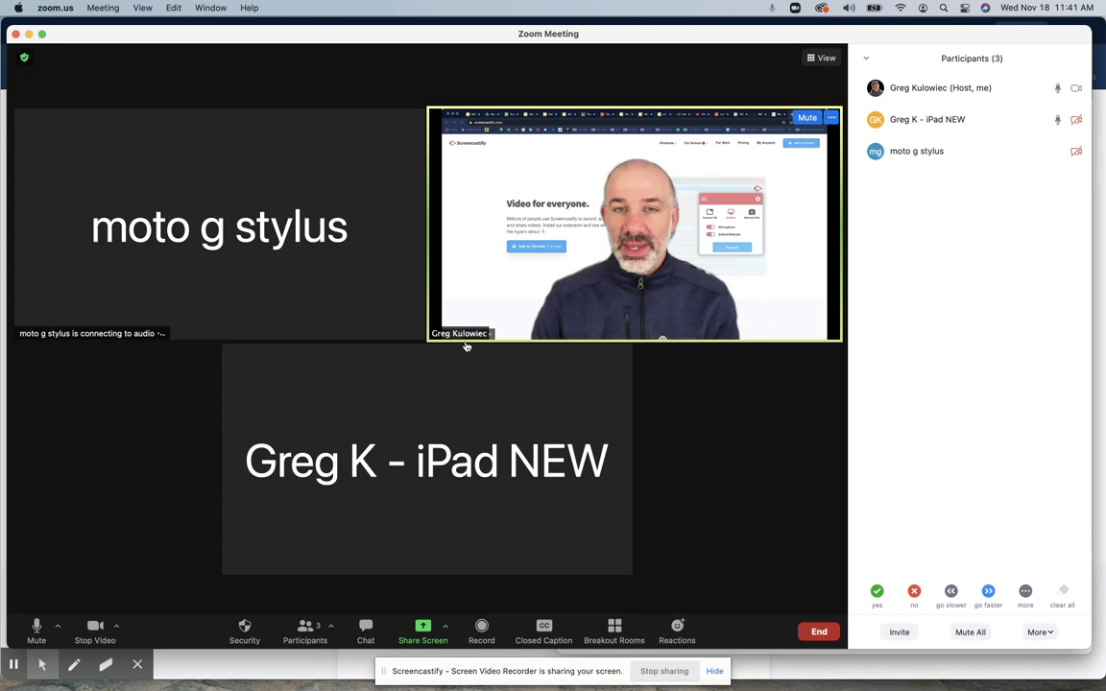
{"action": "mouse_move", "coordinate": [647, 662]}
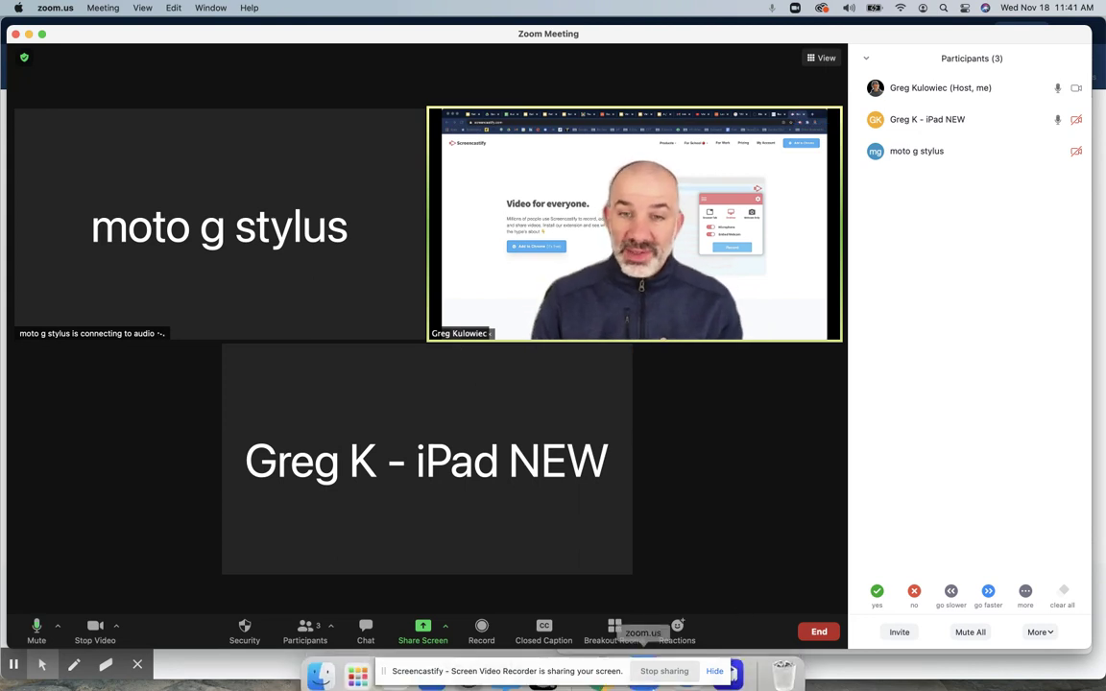
{"action": "left_click", "coordinate": [718, 657]}
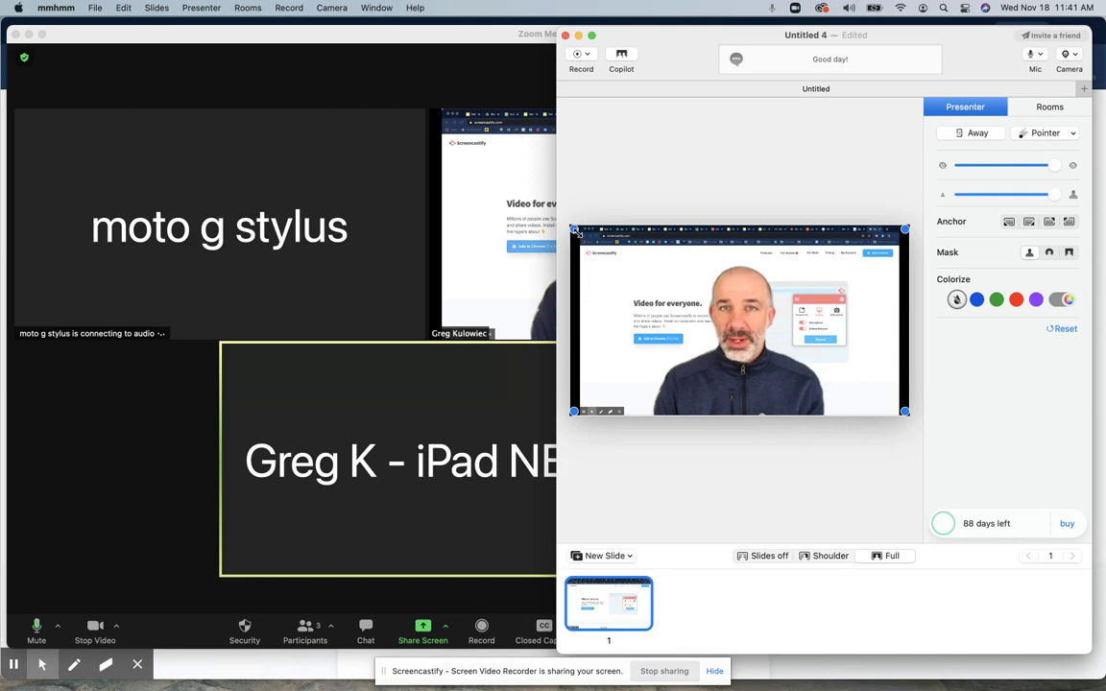
{"action": "left_click_drag", "start_coordinate": [575, 228], "coordinate": [866, 401]}
Switch to Zoom, spotlight the host's own video for everyone and set the meeting view to Gallery.
{"action": "left_click", "coordinate": [393, 274]}
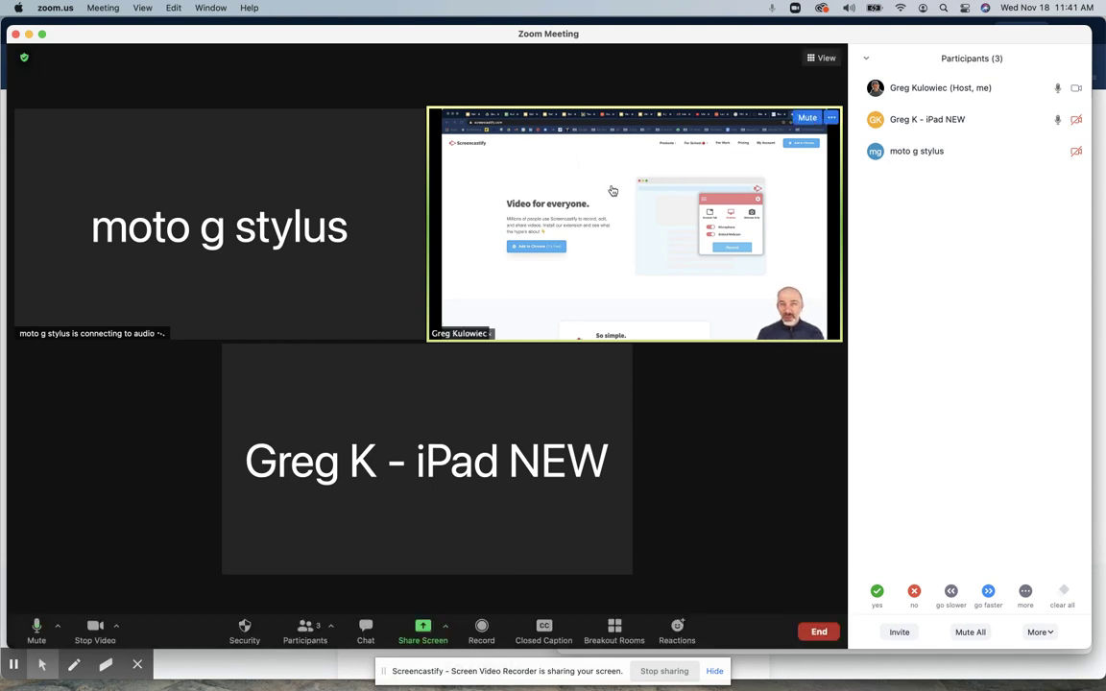
{"action": "left_click", "coordinate": [832, 118]}
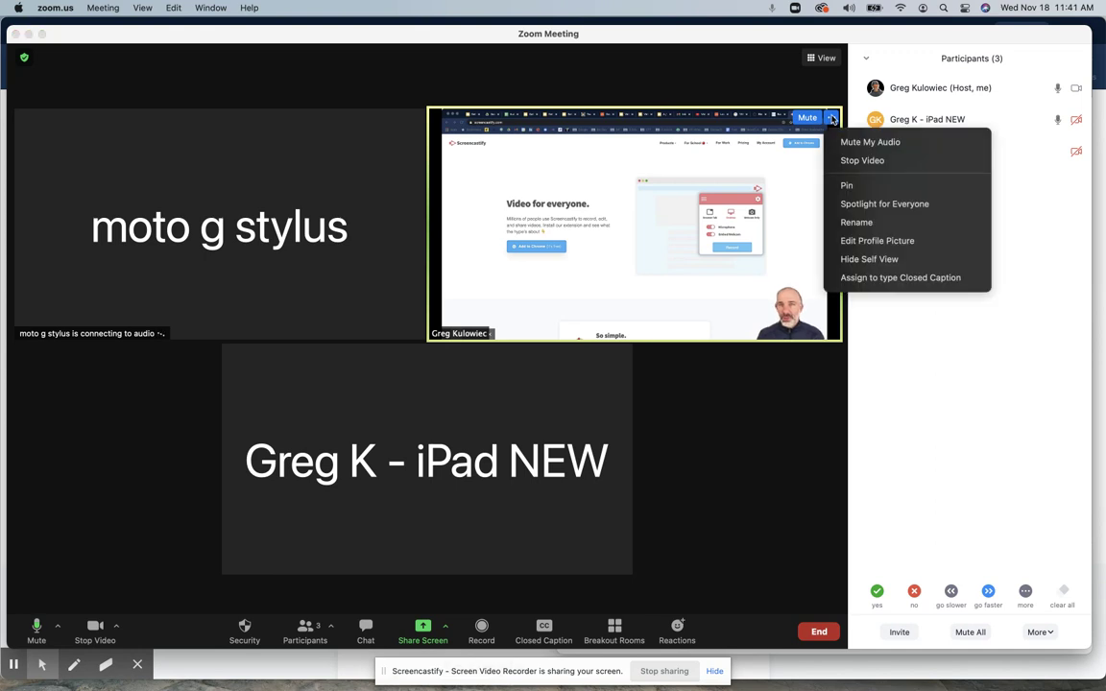
{"action": "left_click", "coordinate": [845, 203]}
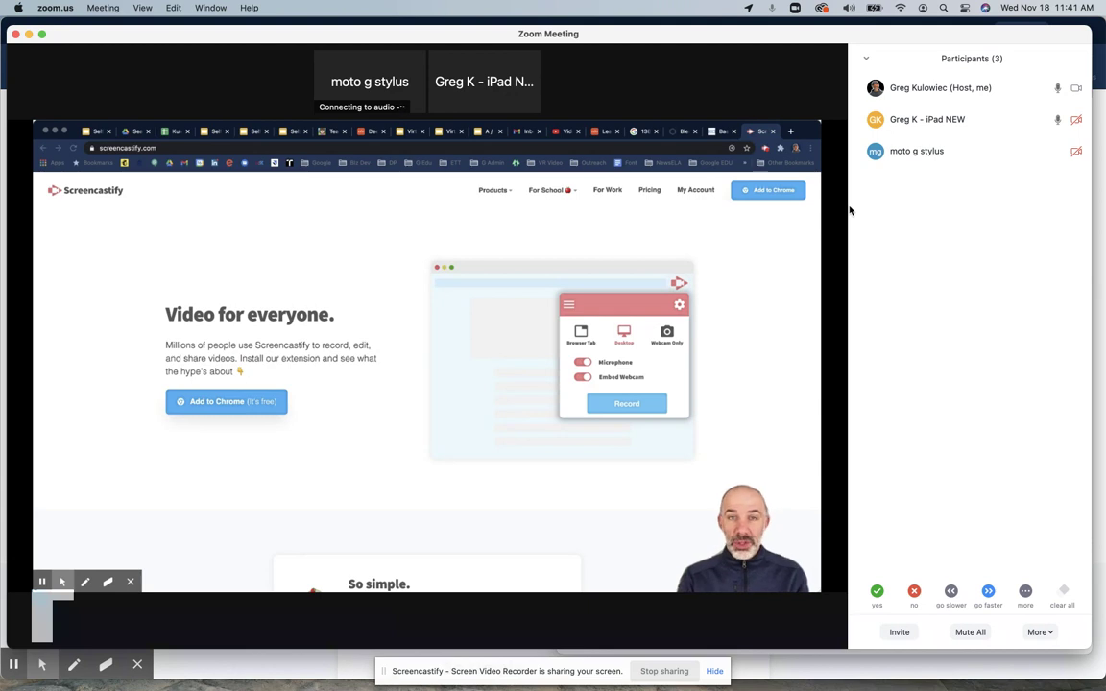
{"action": "mouse_move", "coordinate": [773, 90]}
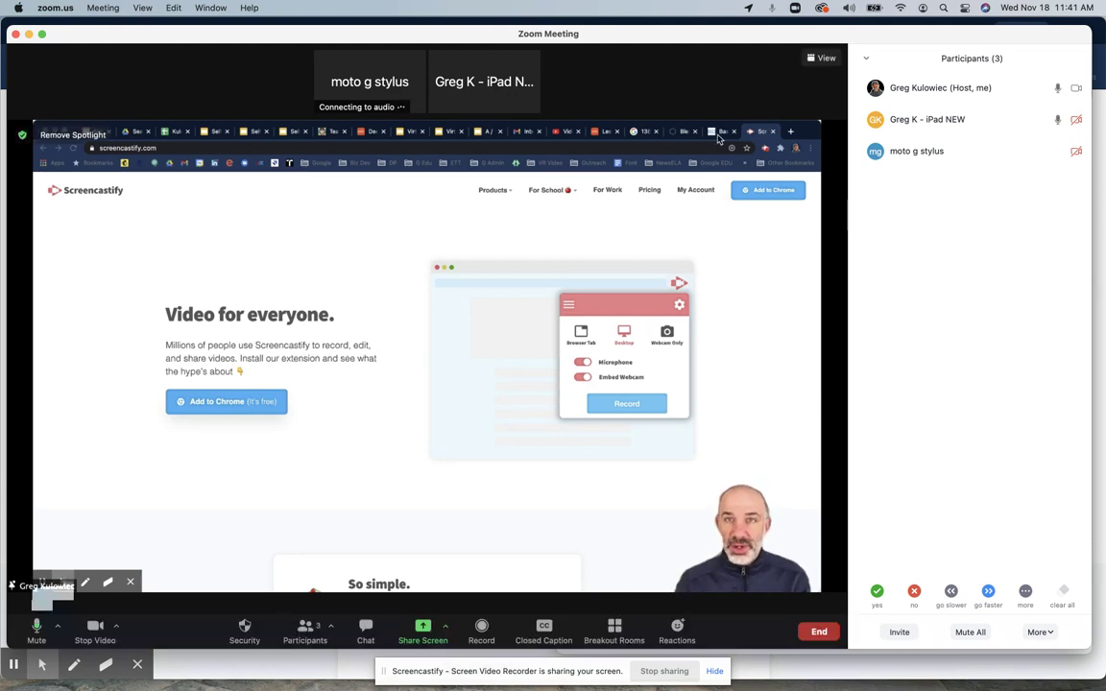
{"action": "left_click", "coordinate": [819, 59]}
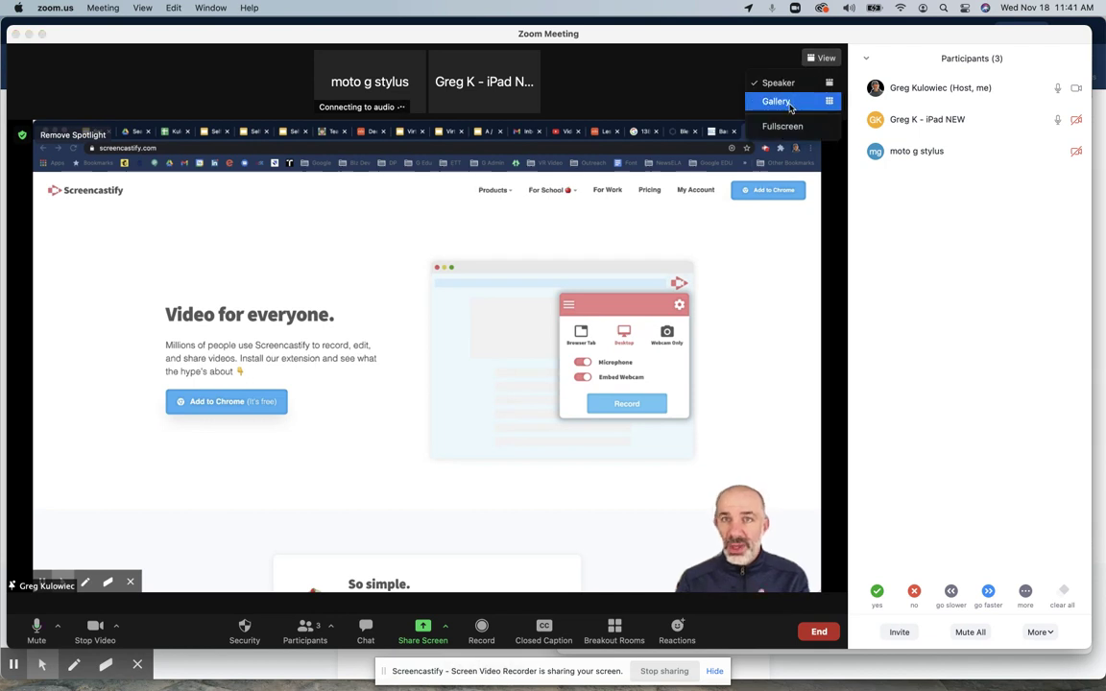
{"action": "left_click", "coordinate": [785, 102]}
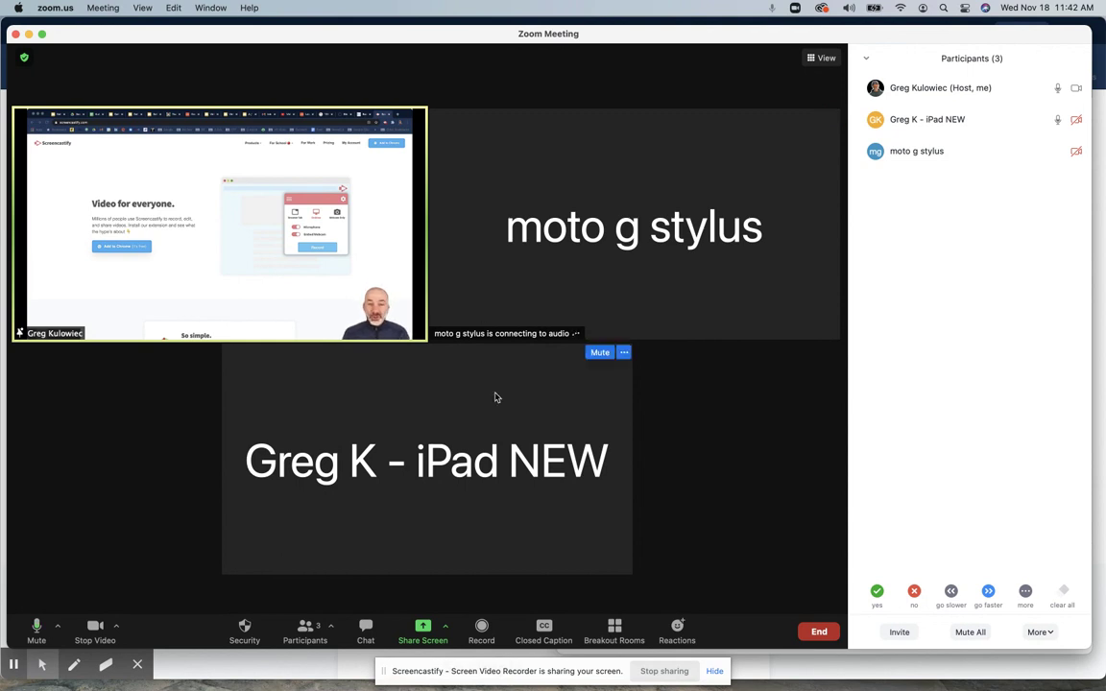
Bring up the Edutopia article "Lessons From a Summer of Teaching in a Hybrid Classroom" in the shared Chrome window and return to Zoom.
{"action": "mouse_move", "coordinate": [602, 656]}
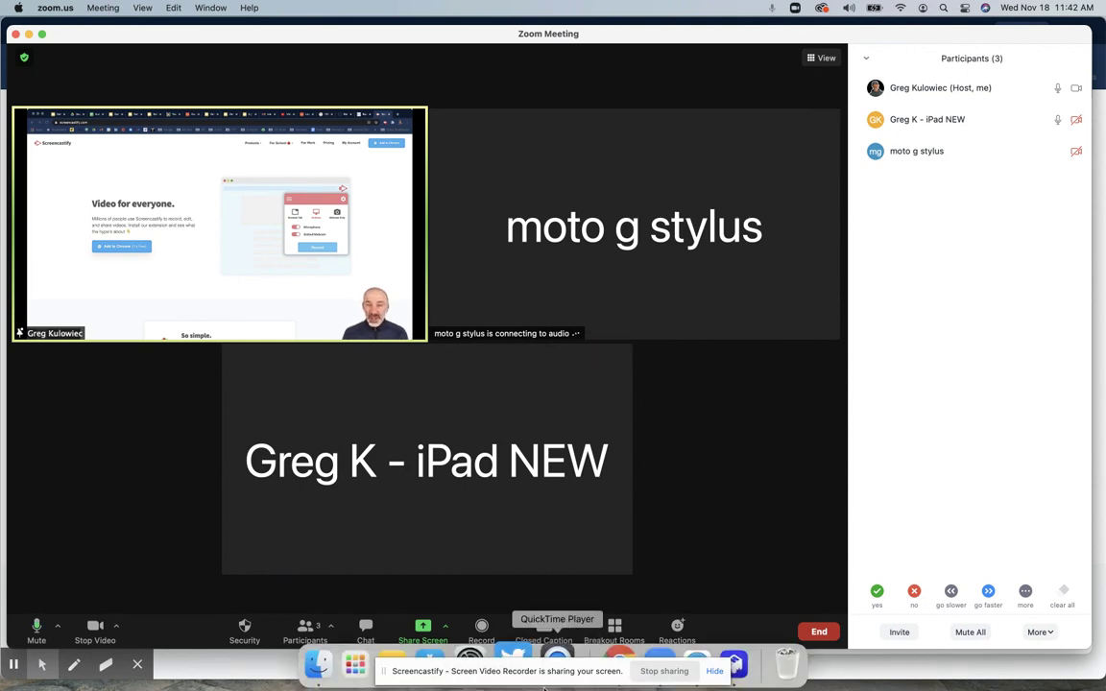
{"action": "left_click", "coordinate": [607, 656]}
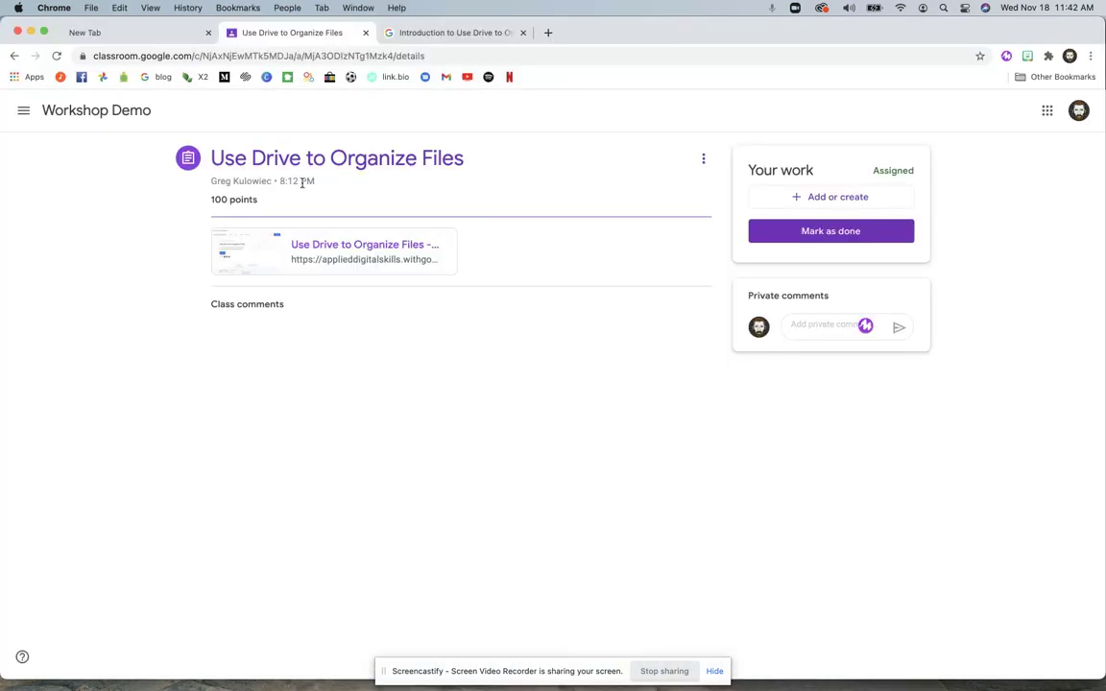
{"action": "key", "text": "ctrl+Up"}
{"action": "left_click", "coordinate": [264, 165]}
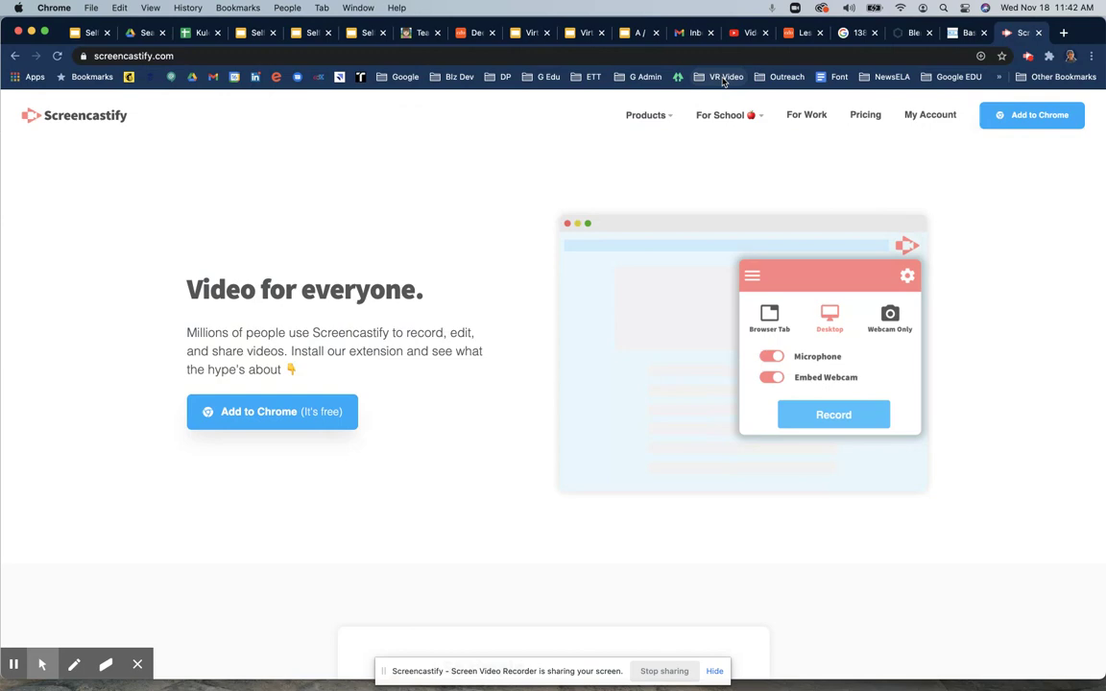
{"action": "left_click", "coordinate": [799, 32]}
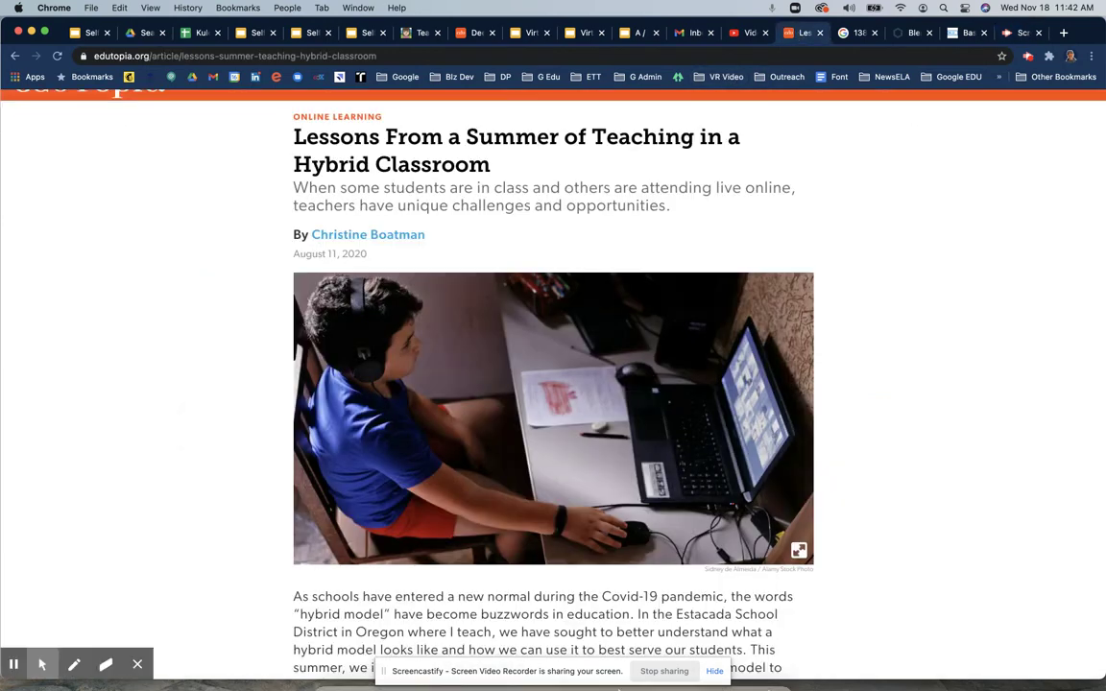
{"action": "left_click", "coordinate": [643, 656]}
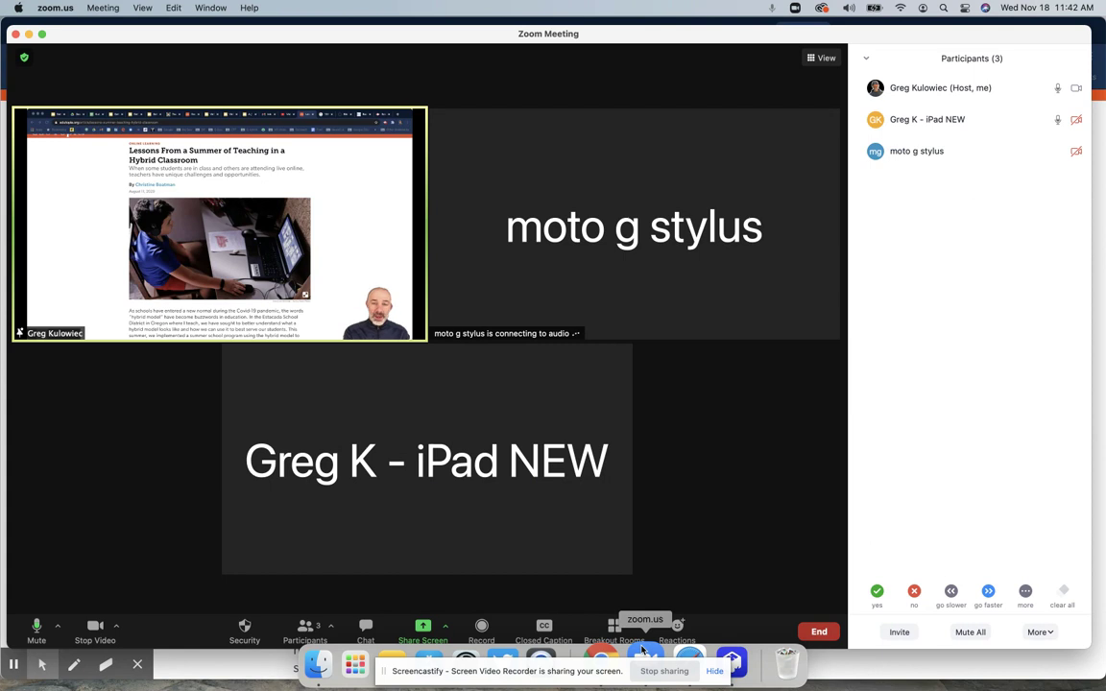
Review the camera choices in Zoom, and switch to mmhmm to look over the new slide options.
{"action": "left_click", "coordinate": [116, 628]}
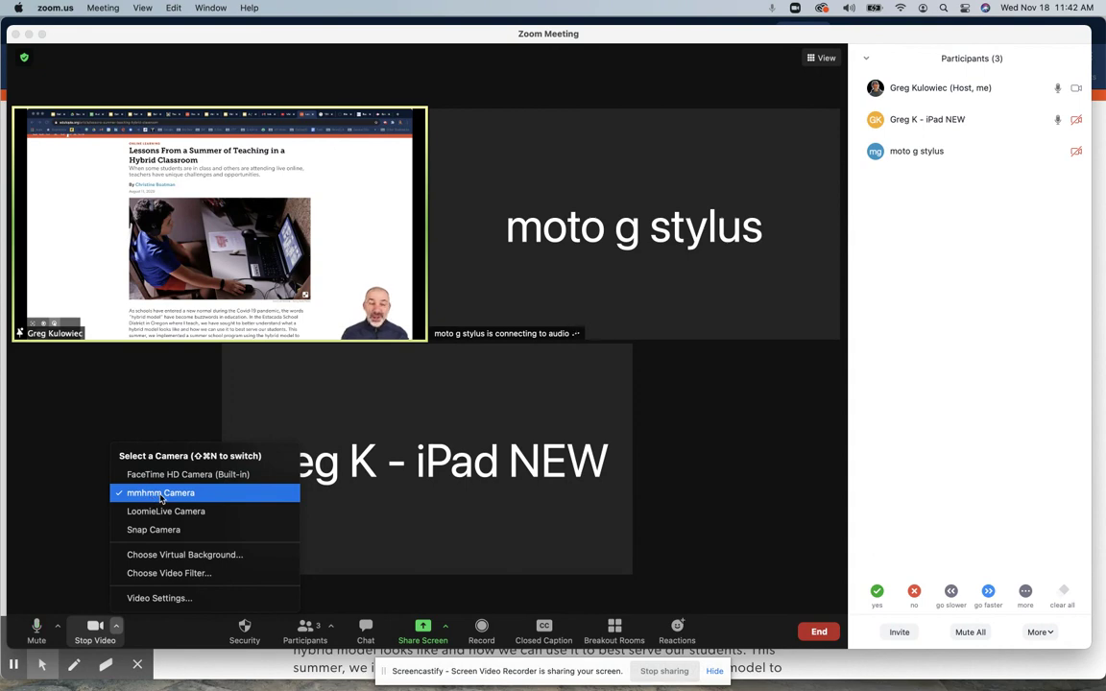
{"action": "left_click", "coordinate": [720, 656]}
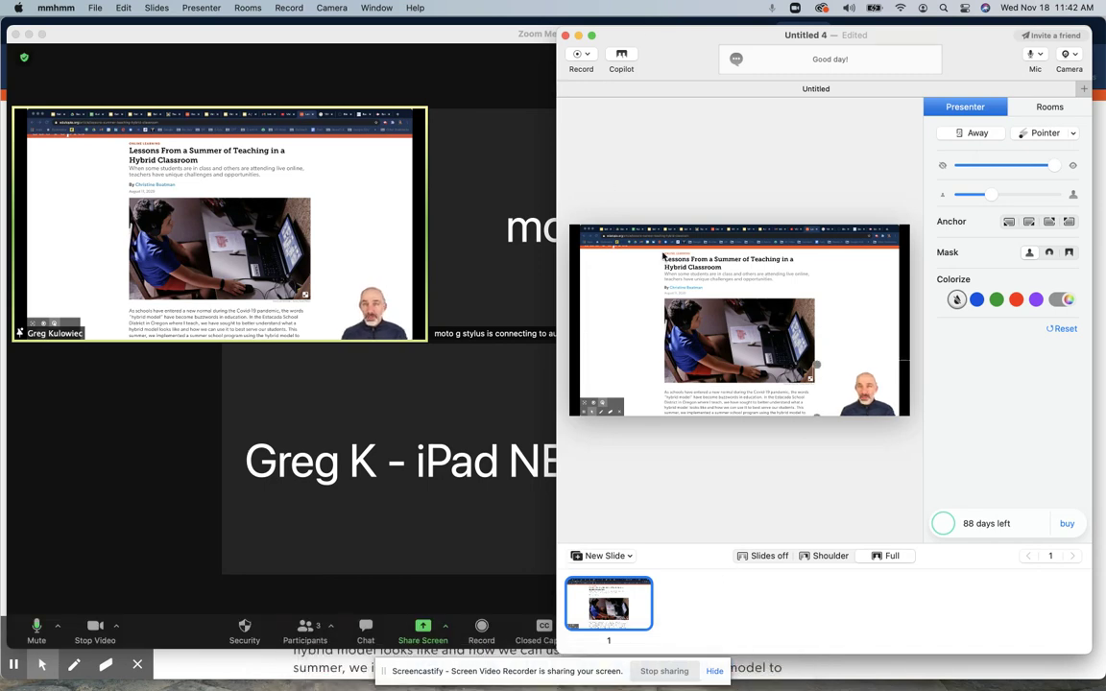
{"action": "left_click", "coordinate": [618, 556]}
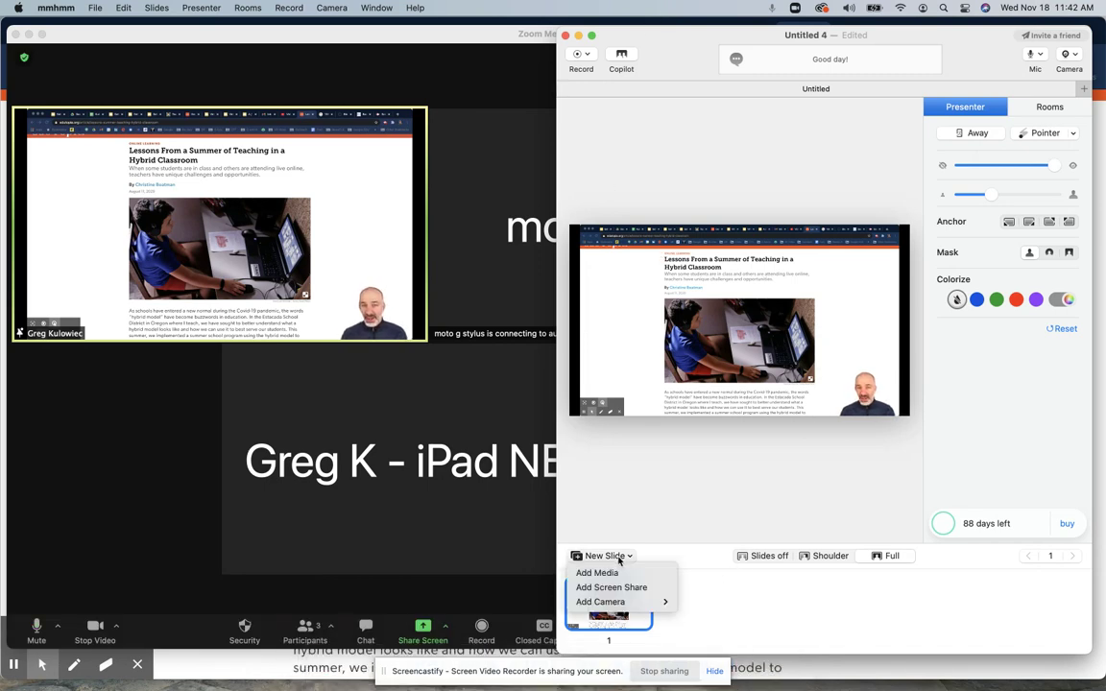
{"action": "left_click", "coordinate": [618, 557]}
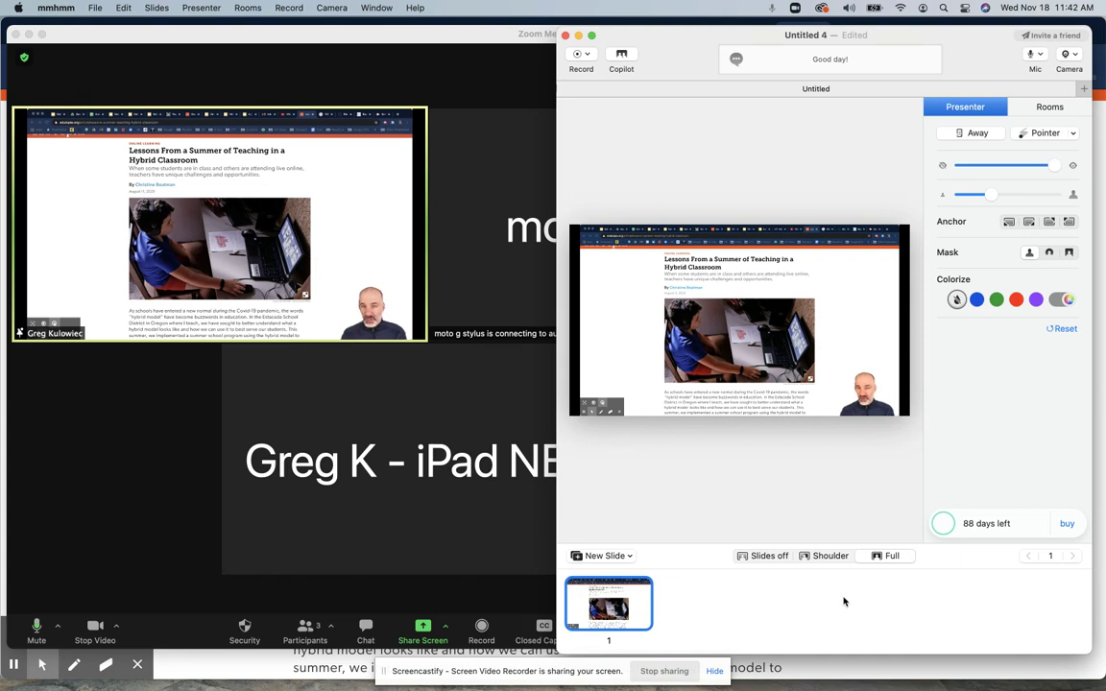
Enlarge the presenter over the article slide, anchor it to the lower-left corner and reduce it slightly.
{"action": "left_click_drag", "start_coordinate": [814, 365], "coordinate": [682, 266]}
{"action": "left_click_drag", "start_coordinate": [1054, 194], "coordinate": [1030, 194]}
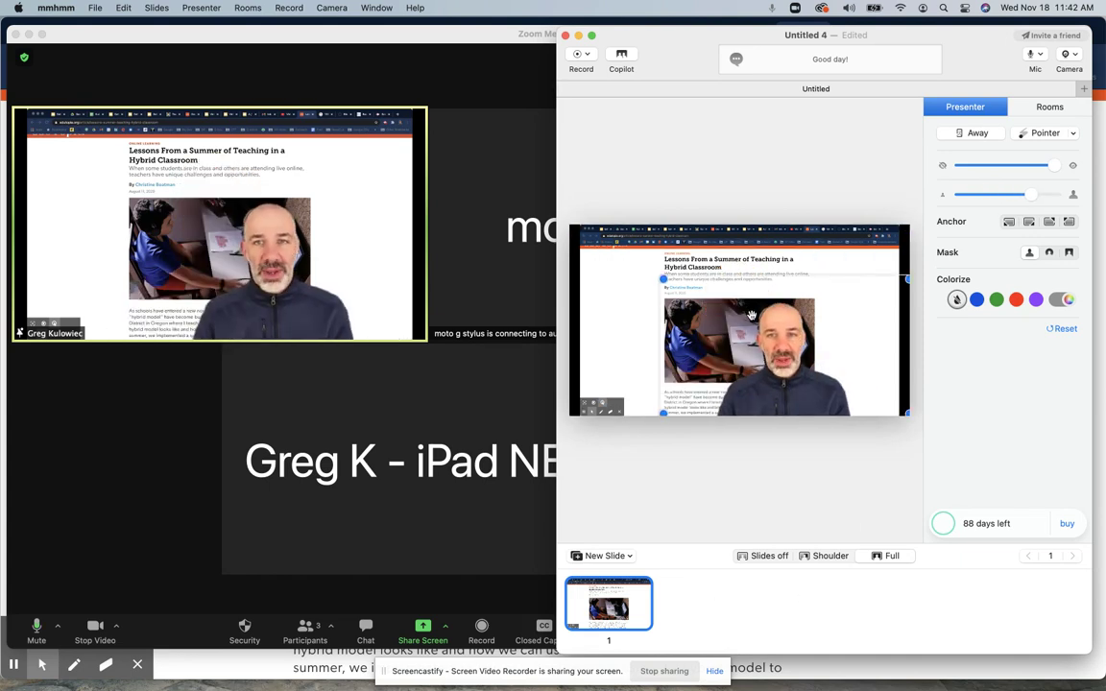
{"action": "left_click", "coordinate": [1009, 221]}
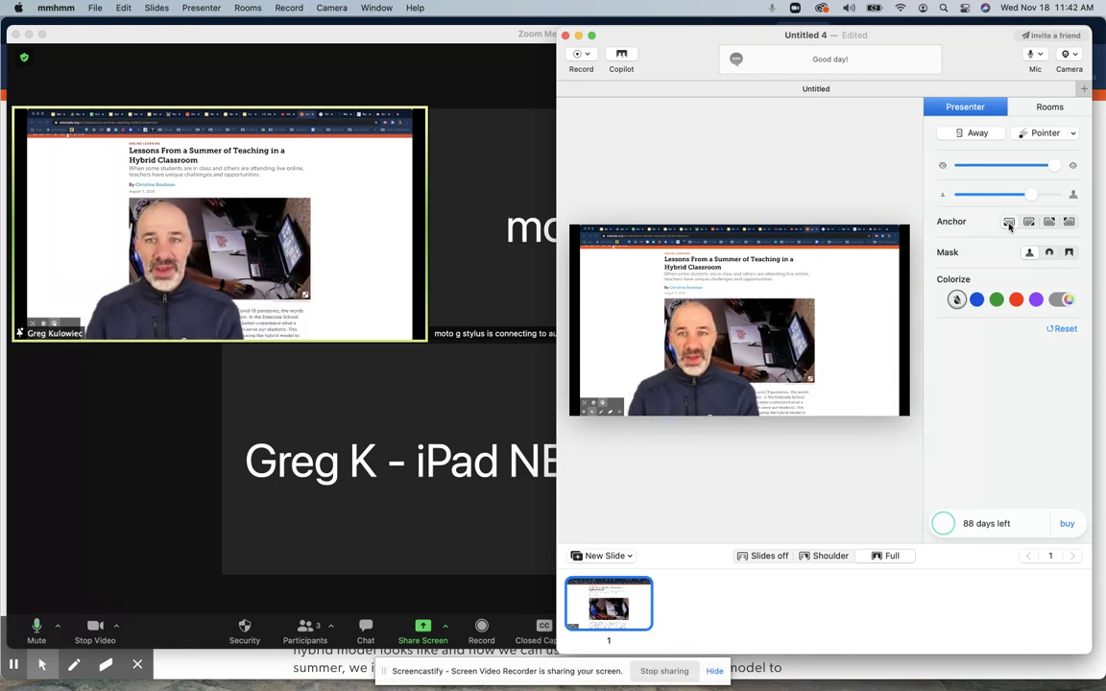
{"action": "left_click_drag", "start_coordinate": [782, 276], "coordinate": [576, 355]}
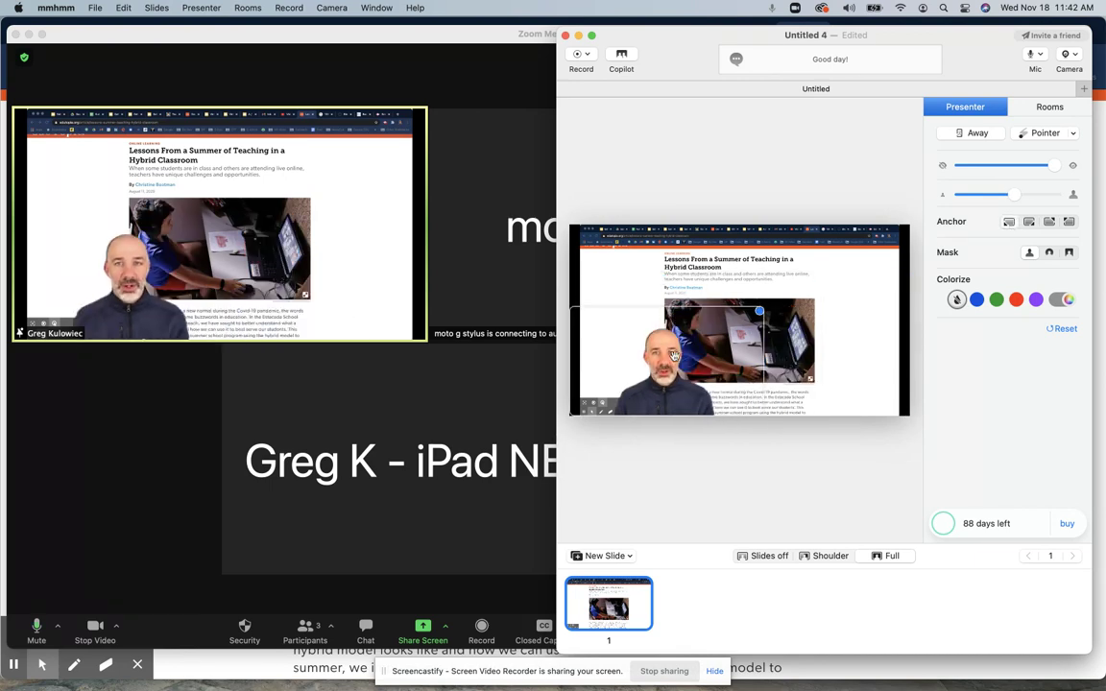
Switch to Zoom and remove the spotlight from the host's own video.
{"action": "left_click", "coordinate": [471, 387]}
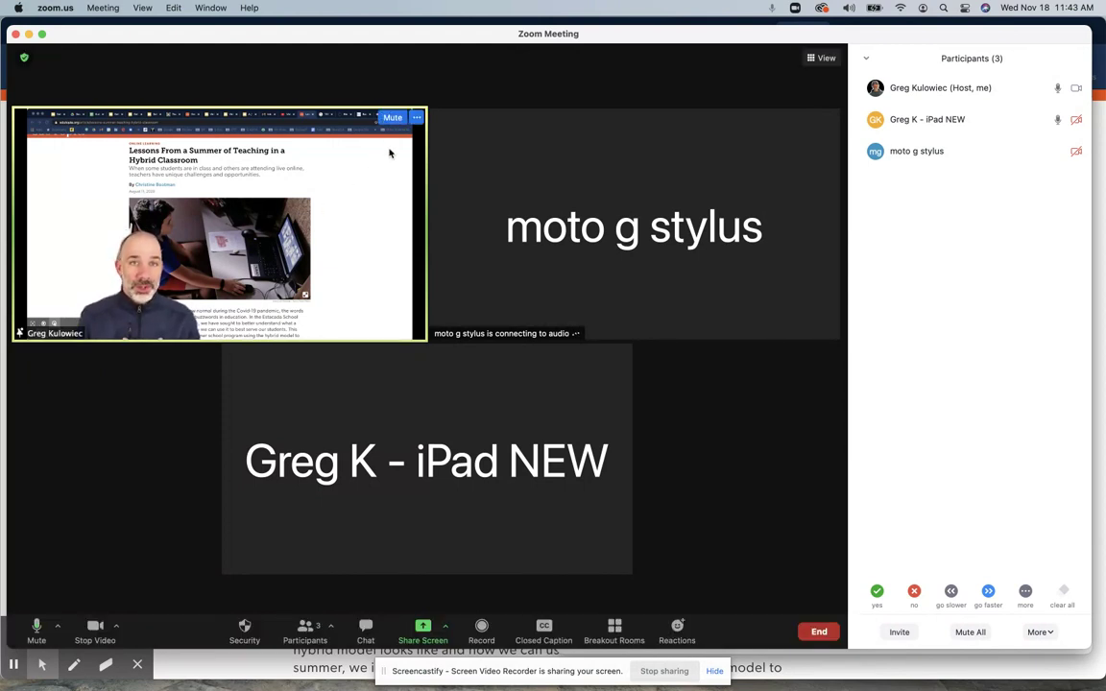
{"action": "left_click", "coordinate": [416, 118]}
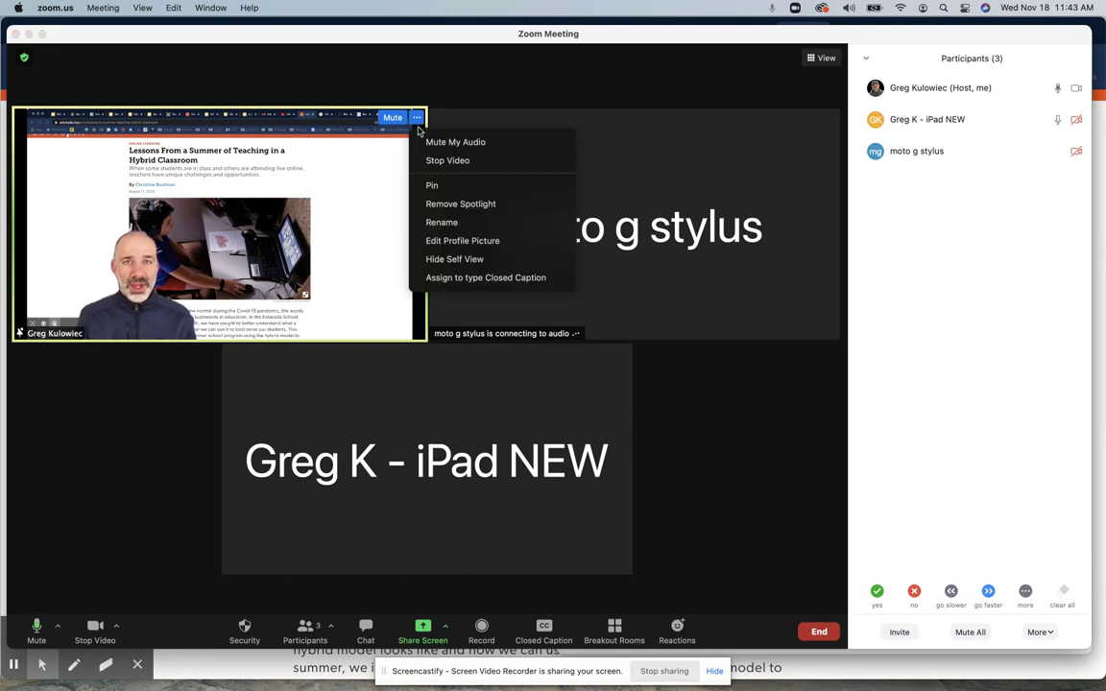
{"action": "left_click", "coordinate": [440, 205]}
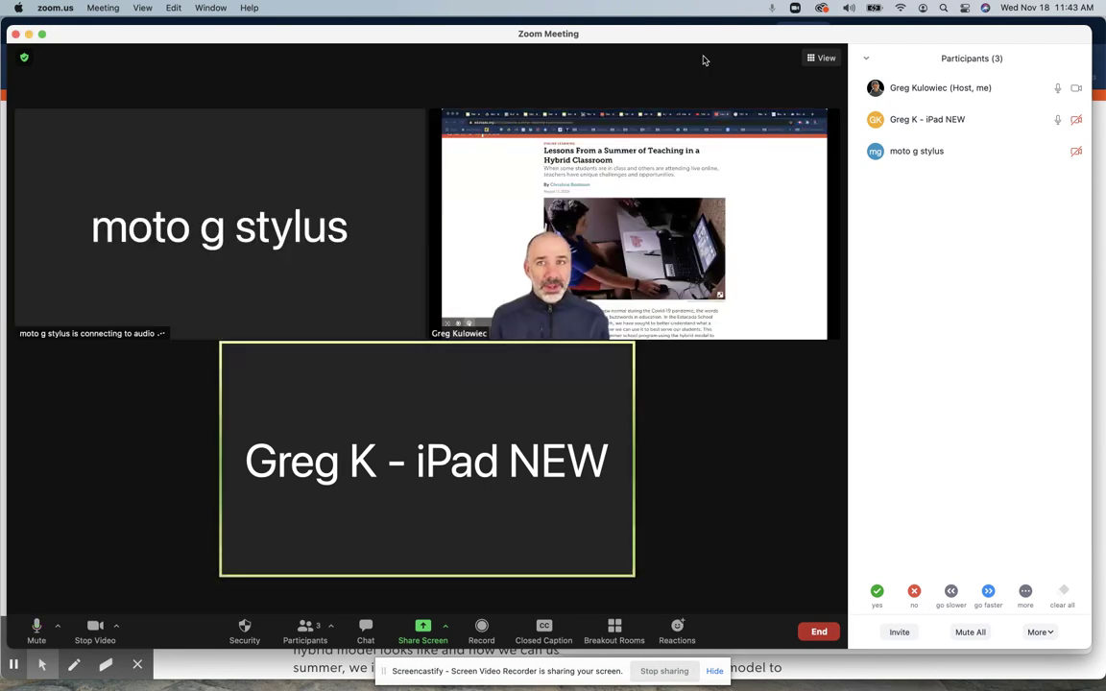